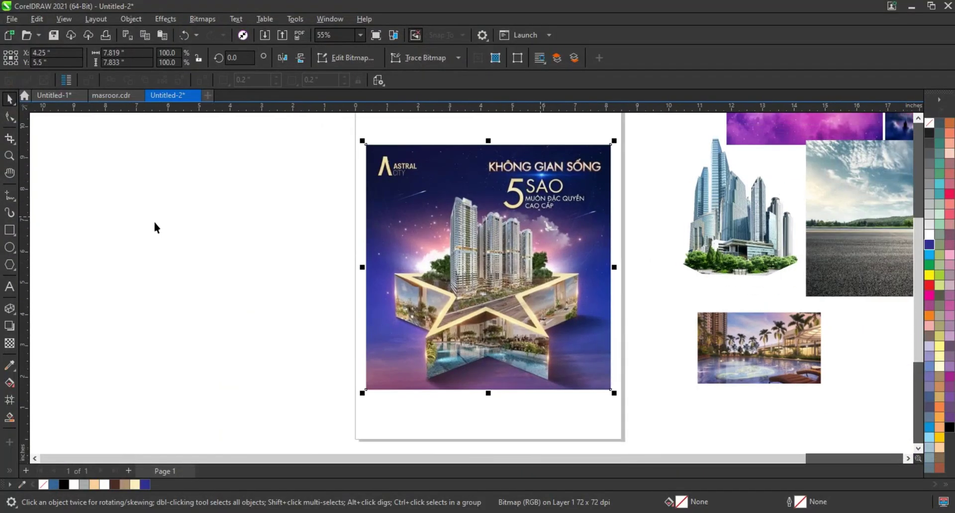
- Zoom in on the Astral City star poster reference so it fills the view's right side
click(9, 156)
drag(71, 132, 607, 399)
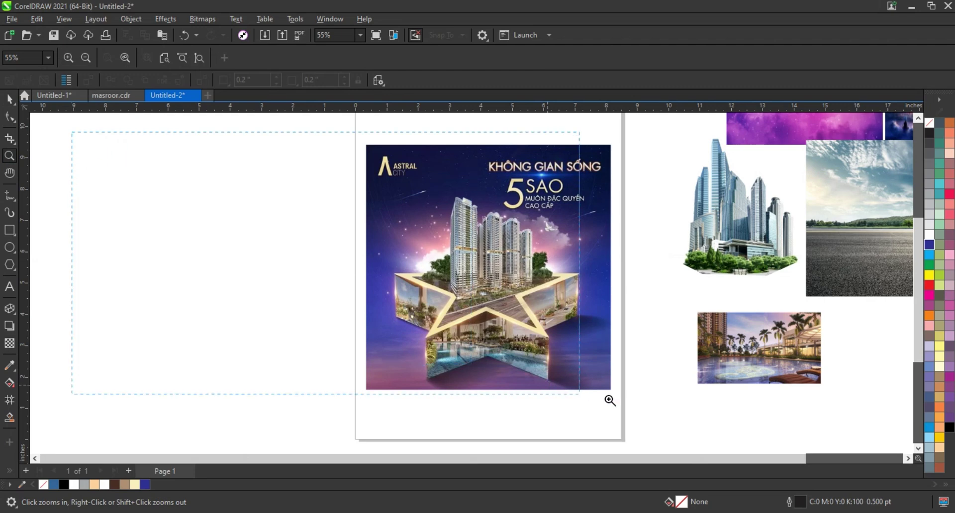
scroll(520, 358, up, 1)
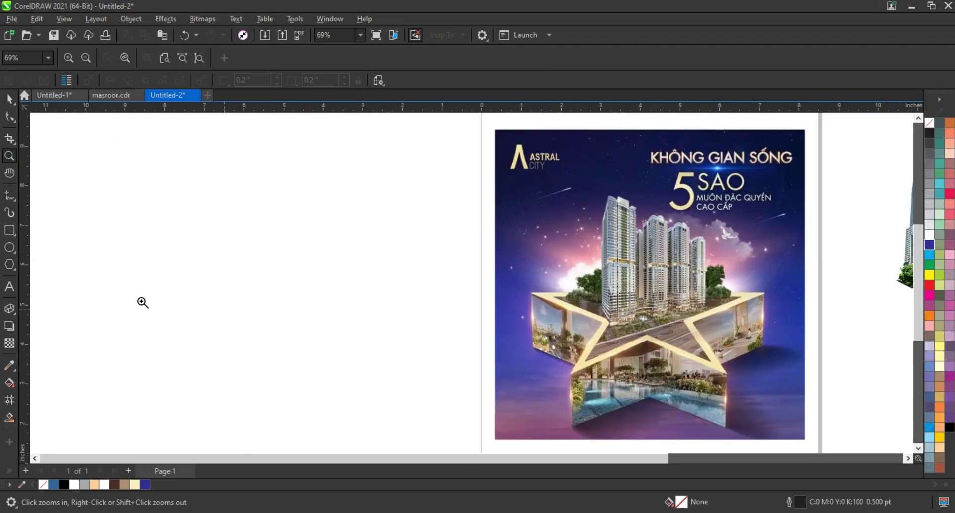
- Draw a large pentagon left of the poster and pull a side node inward into a five-pointed star
click(14, 313)
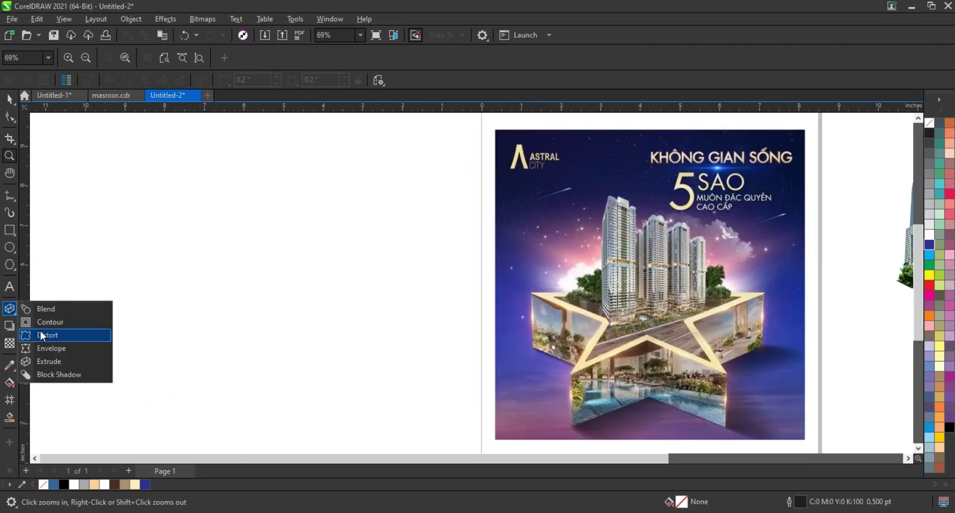
click(13, 265)
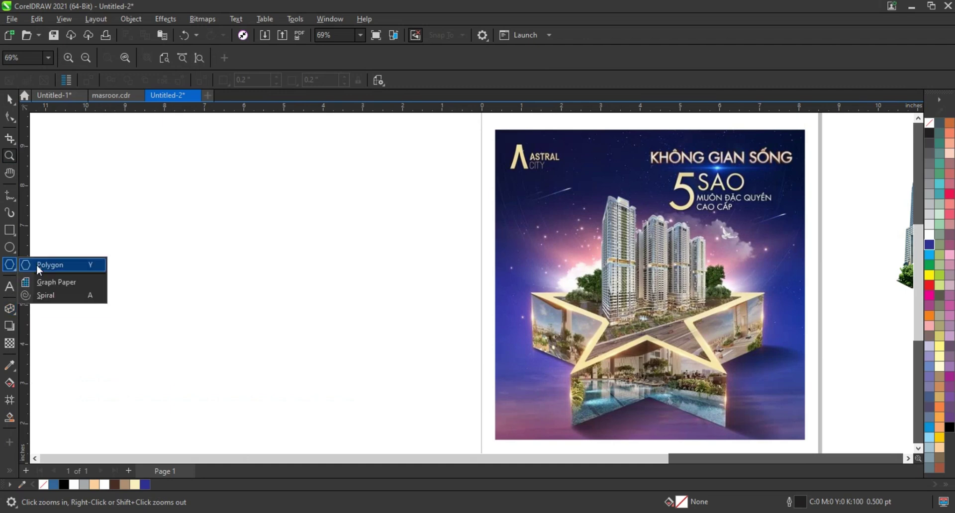
click(38, 266)
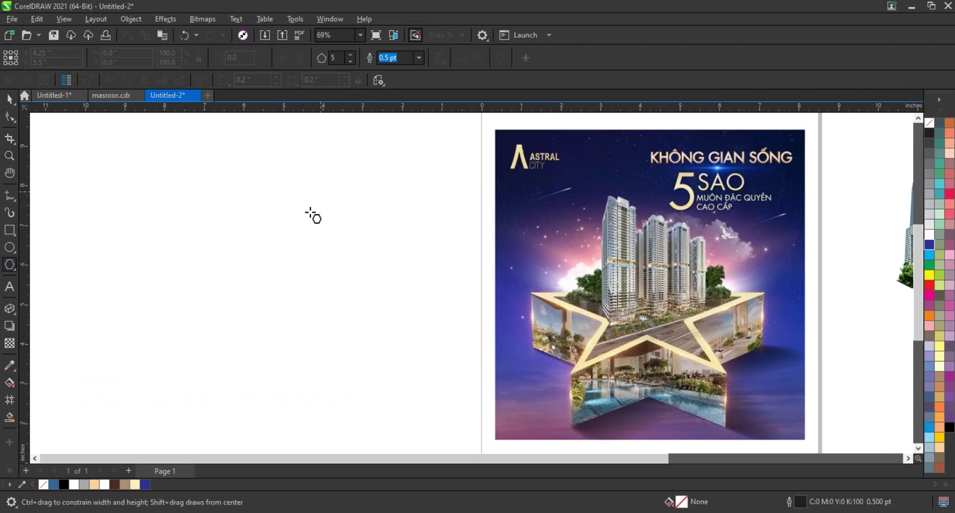
drag(261, 251, 355, 386)
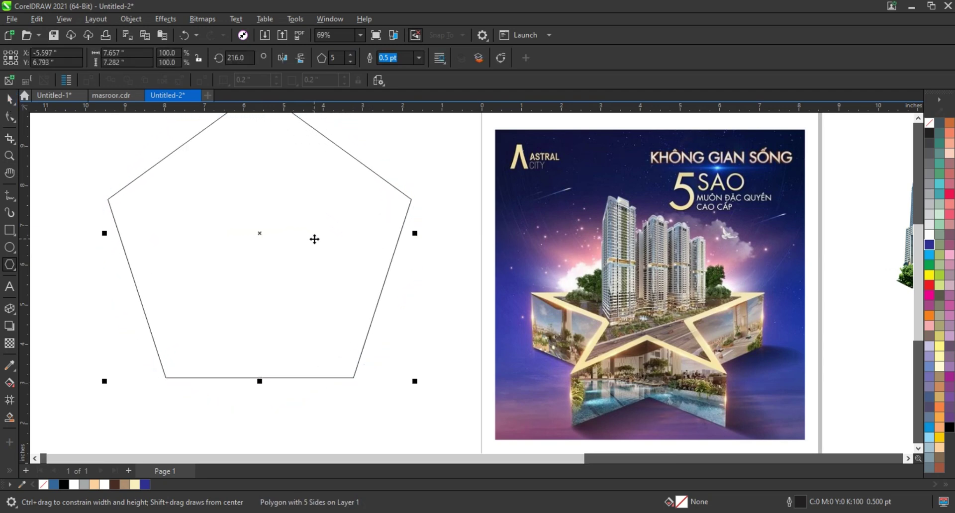
drag(314, 239, 326, 275)
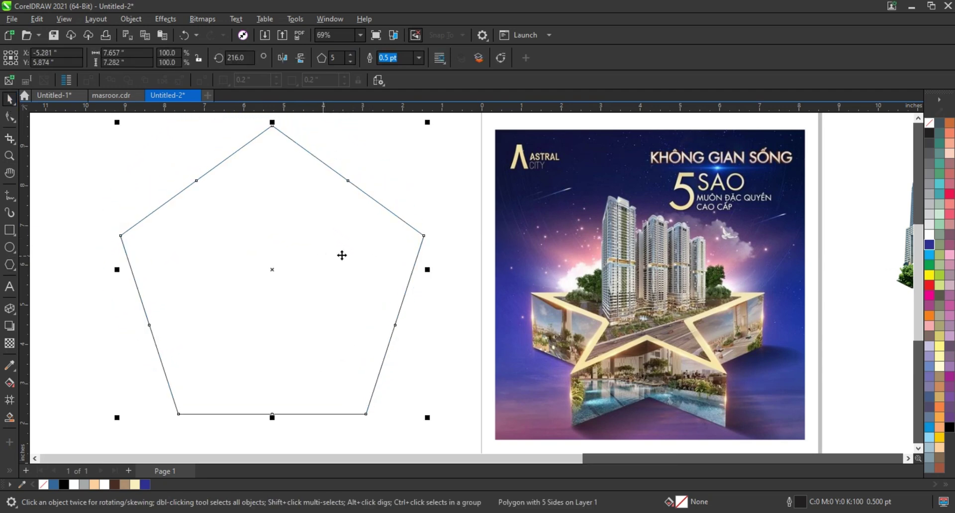
click(10, 118)
drag(196, 180, 219, 247)
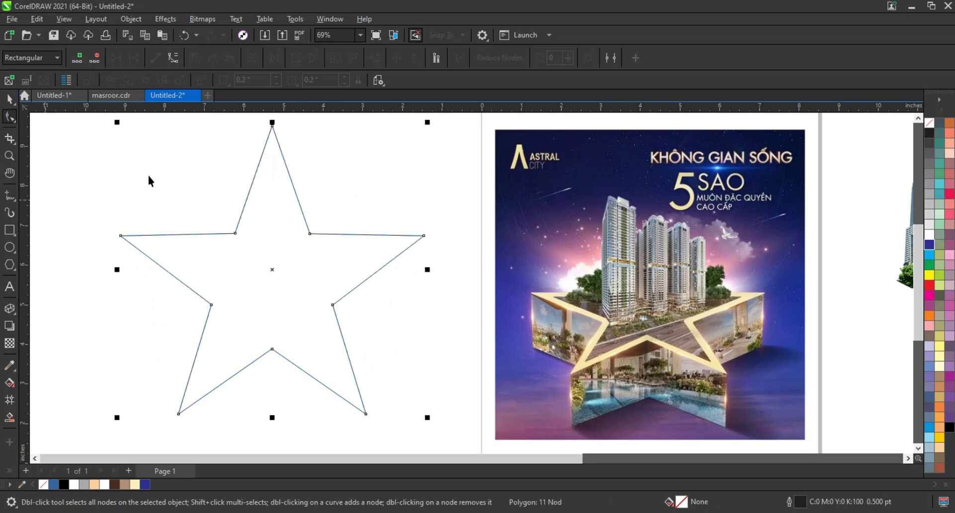
- Squash the star vertically to 68.6% of its height
key(space)
drag(275, 421, 271, 341)
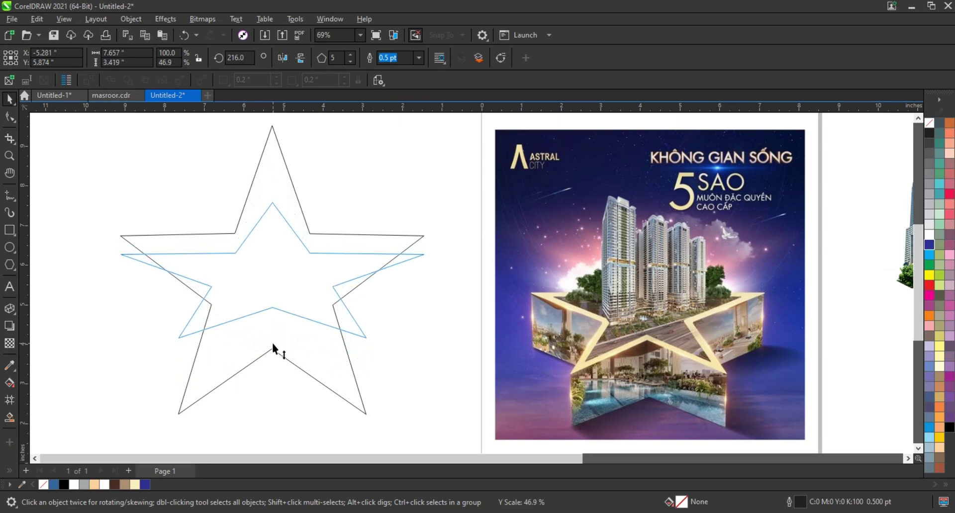
drag(283, 286, 282, 306)
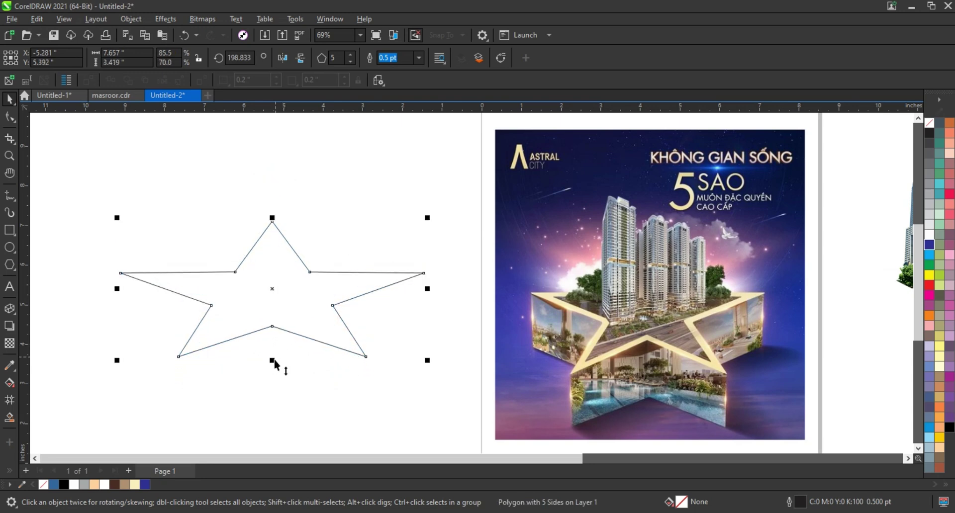
drag(274, 361, 273, 356)
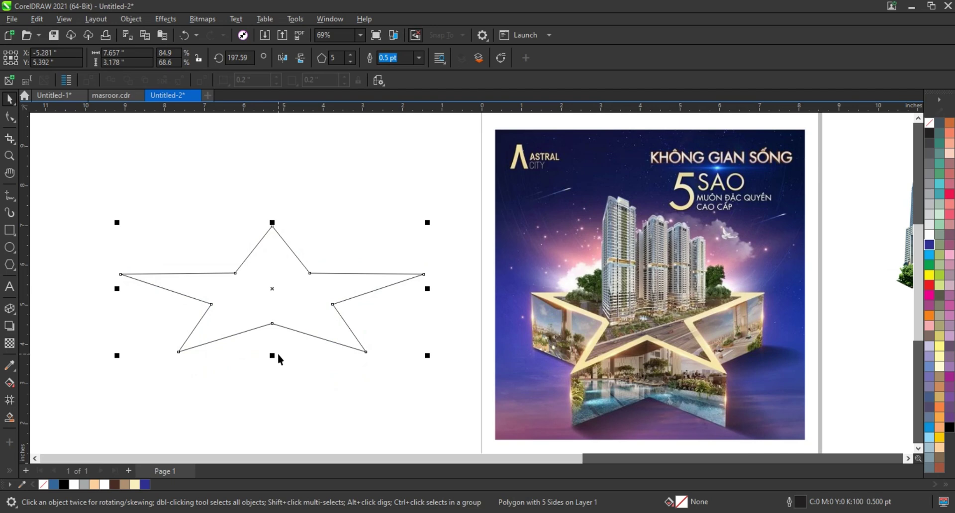
- Add an inset contour inside the star
click(16, 318)
click(45, 362)
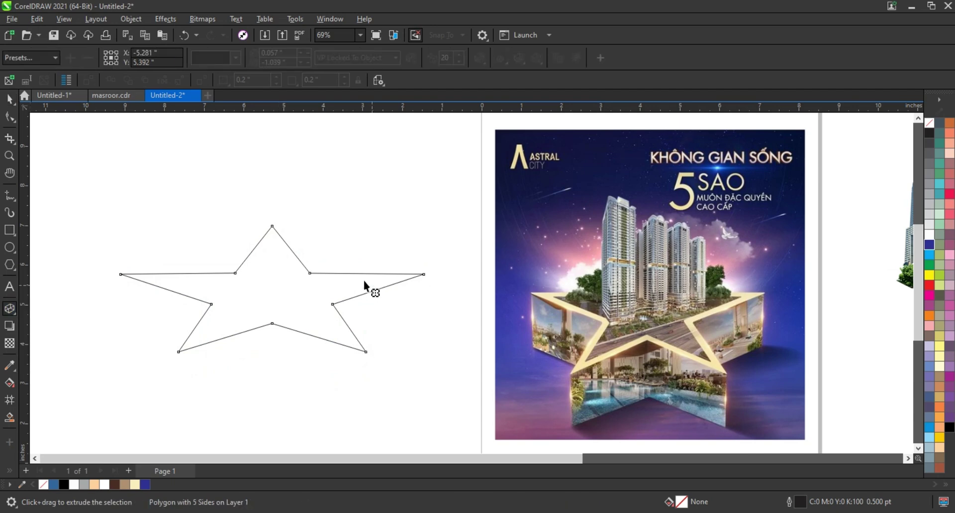
drag(319, 273, 340, 222)
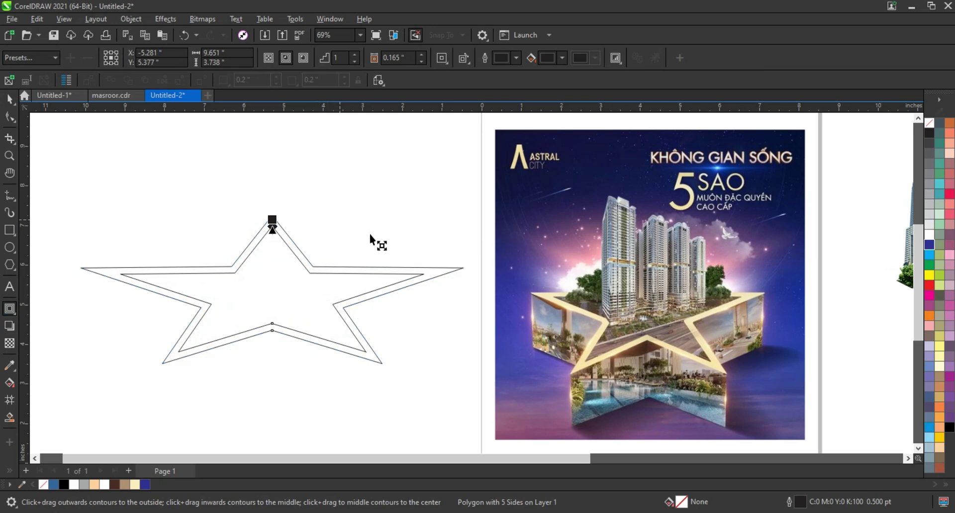
click(9, 99)
- Break the contour apart from the star and select the inner star
click(122, 20)
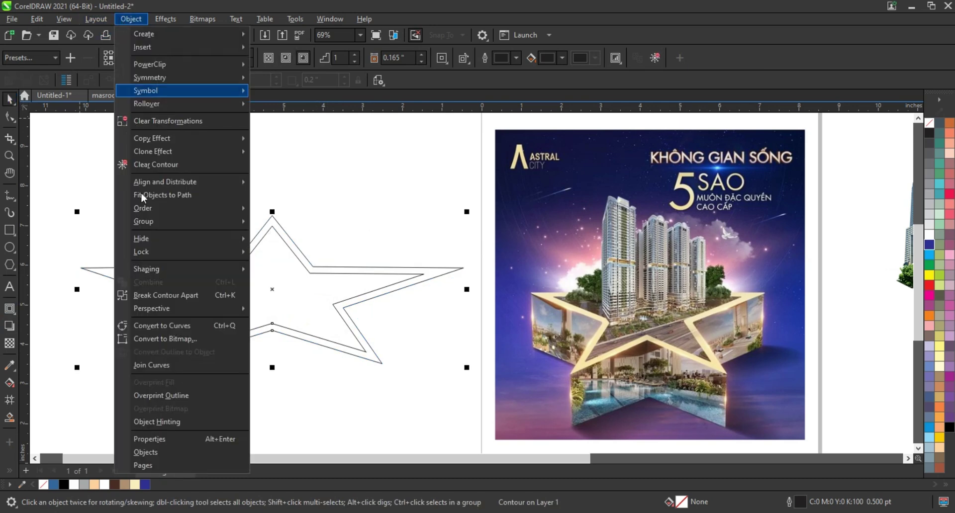
click(149, 291)
click(169, 201)
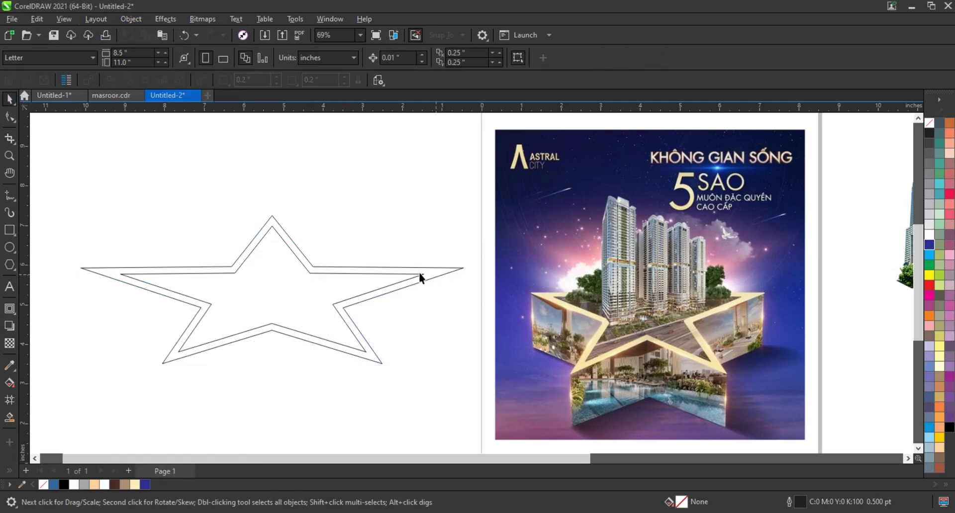
click(418, 277)
- Fill the inner star light grey and the outer star tan
click(929, 226)
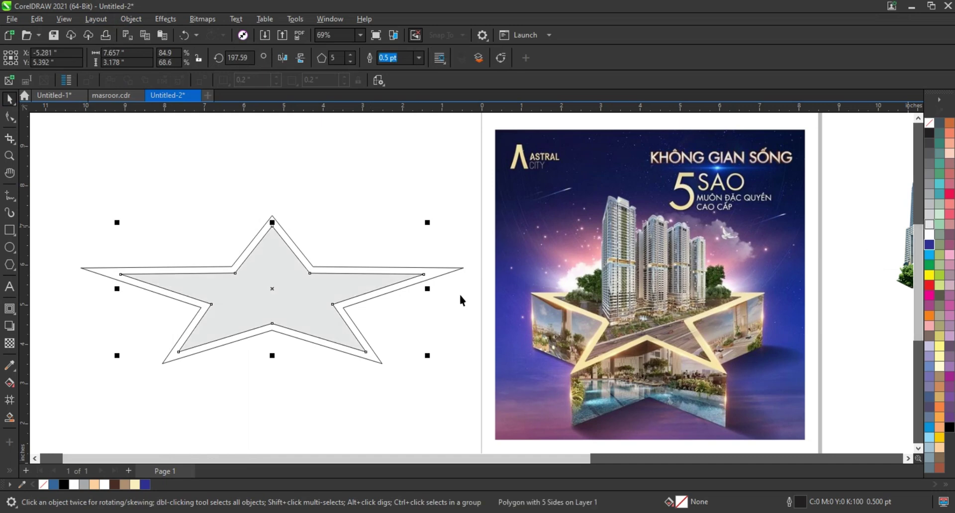
click(440, 282)
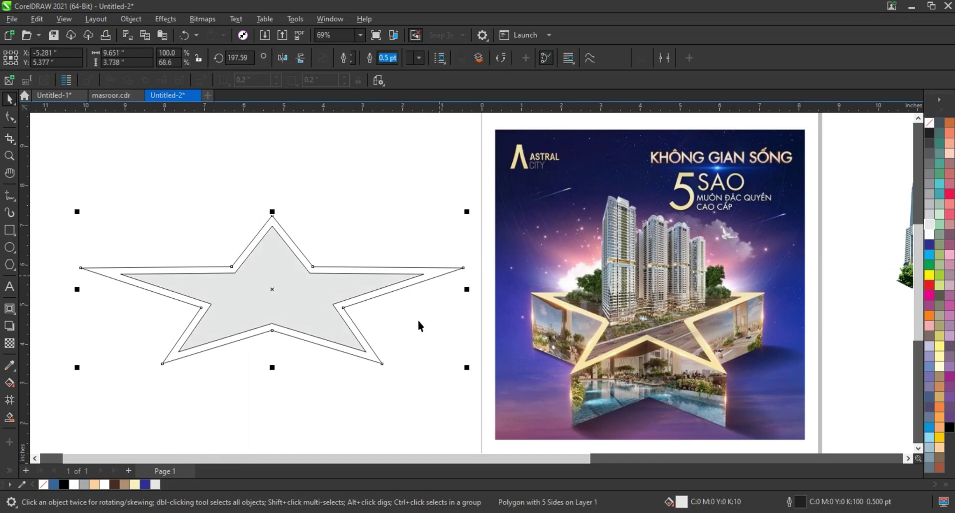
click(129, 485)
click(451, 274)
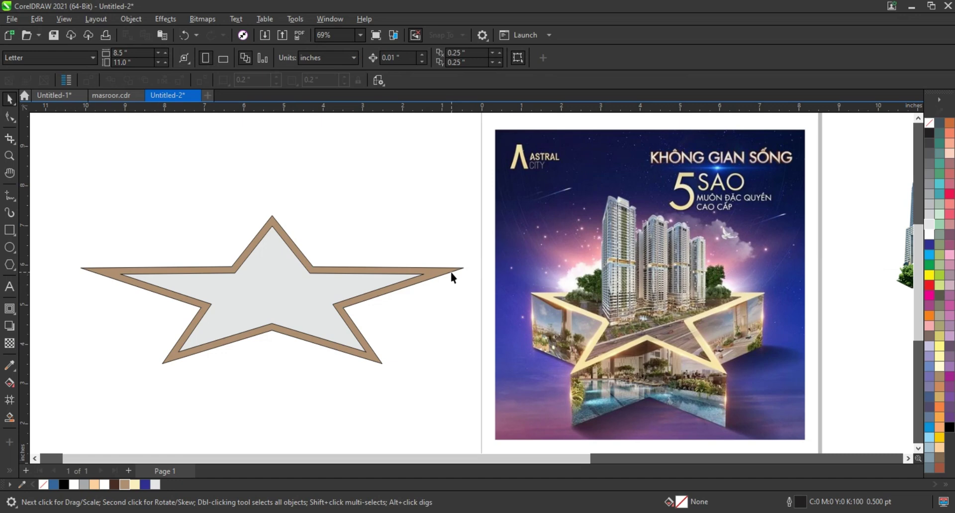
click(451, 272)
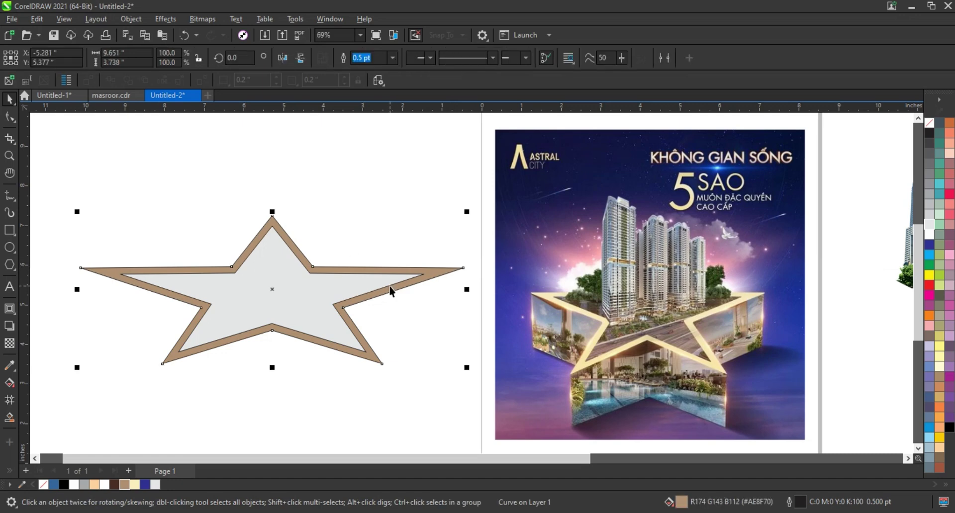
- Resize both stars together, narrower and stretched to 122.1% height
click(416, 305)
click(395, 273)
click(312, 338)
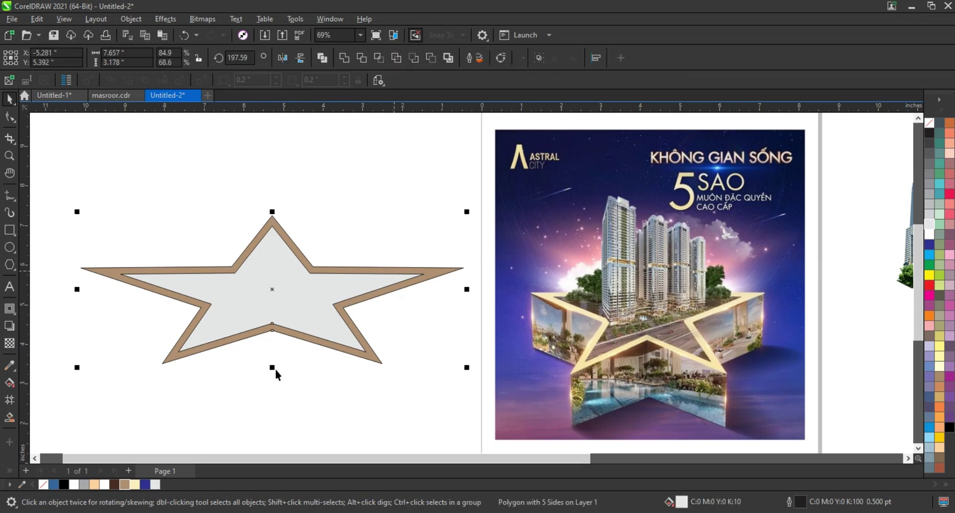
drag(275, 370, 272, 382)
click(288, 323)
drag(467, 289, 443, 288)
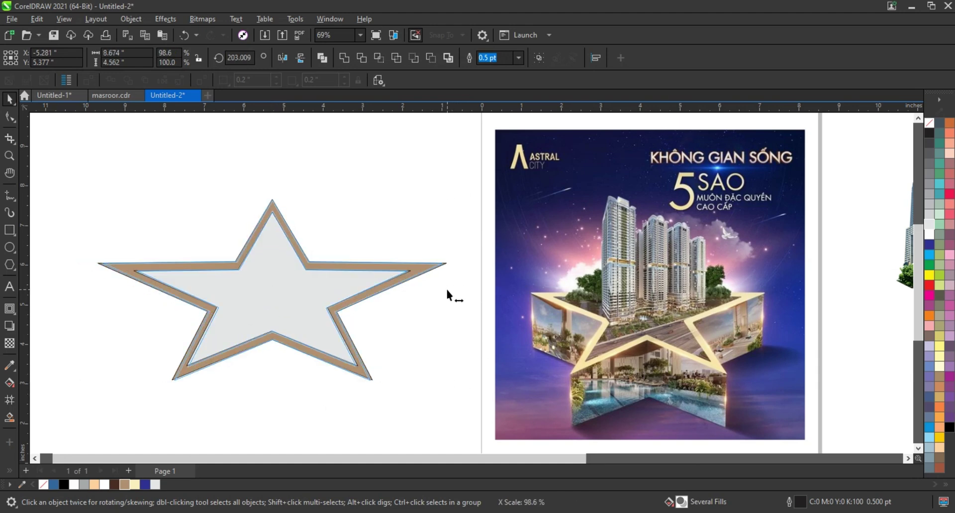
click(449, 312)
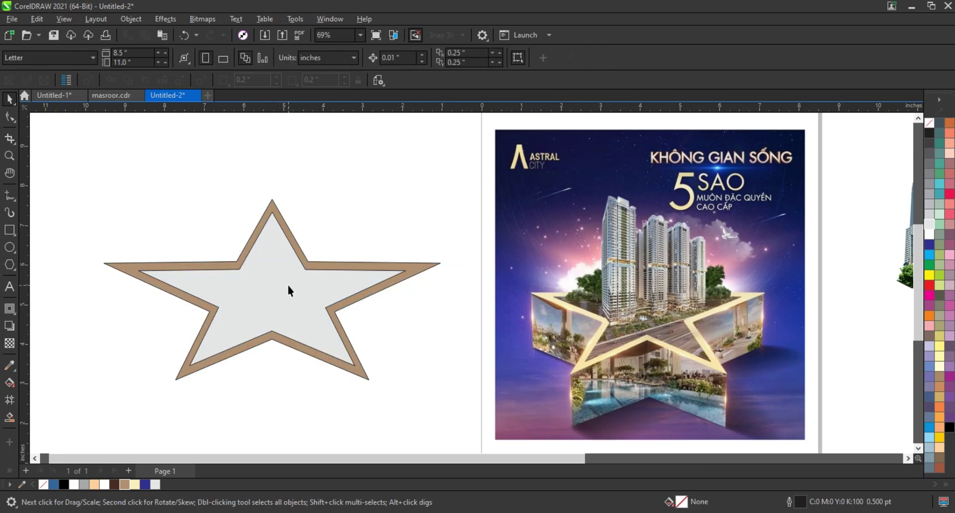
click(245, 346)
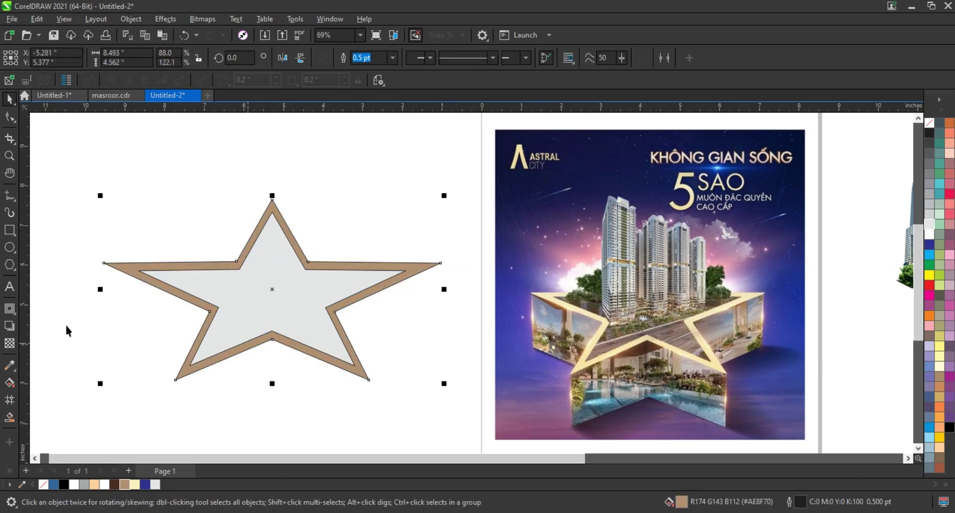
- Extrude the tan star downward, switch the extrusion type, and deepen its tan side faces
click(19, 318)
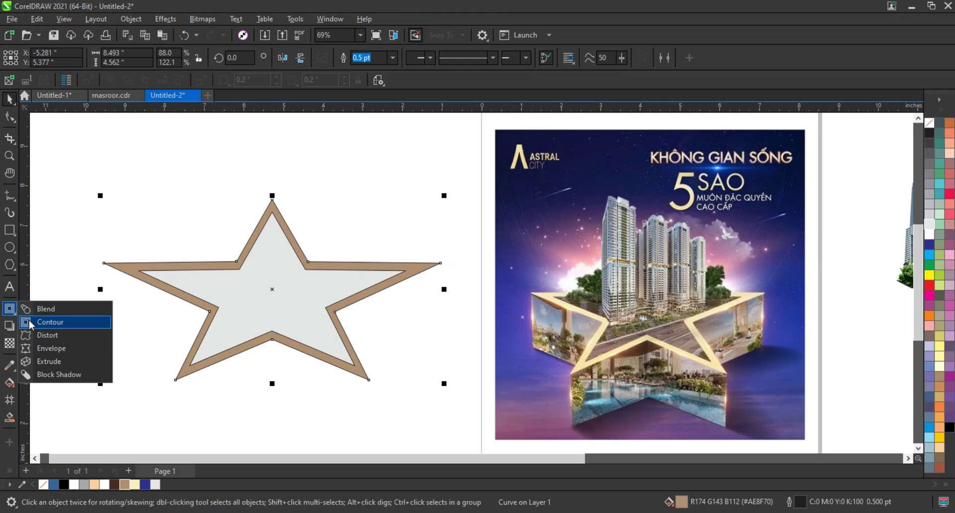
click(39, 360)
drag(272, 340, 272, 427)
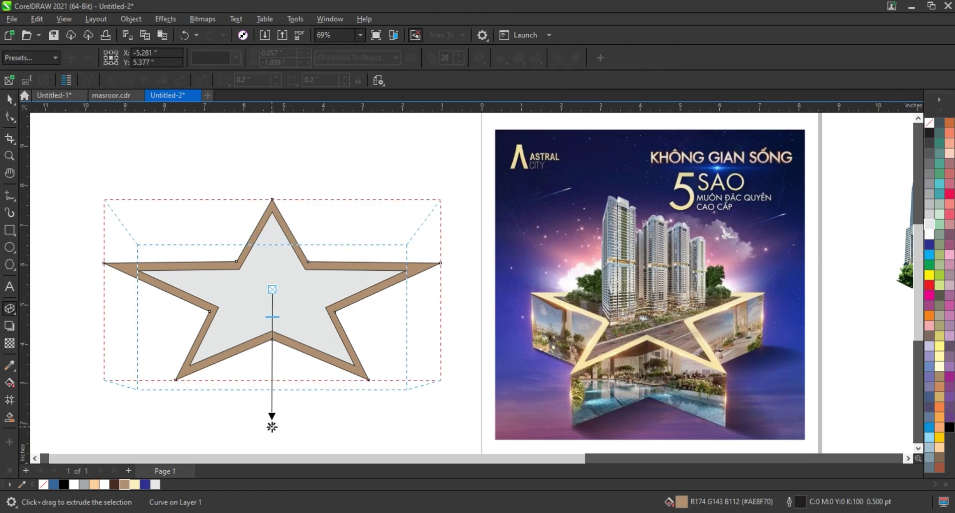
click(235, 58)
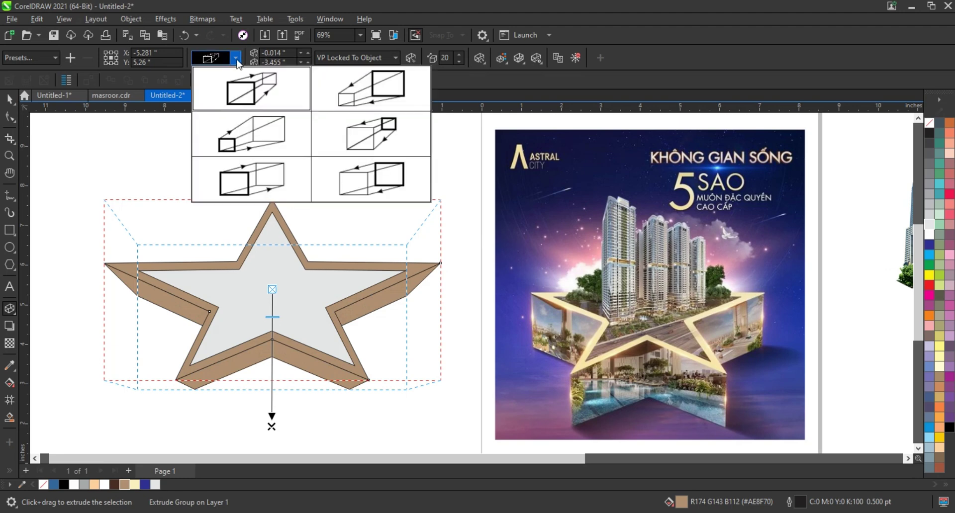
click(243, 180)
drag(272, 420, 274, 359)
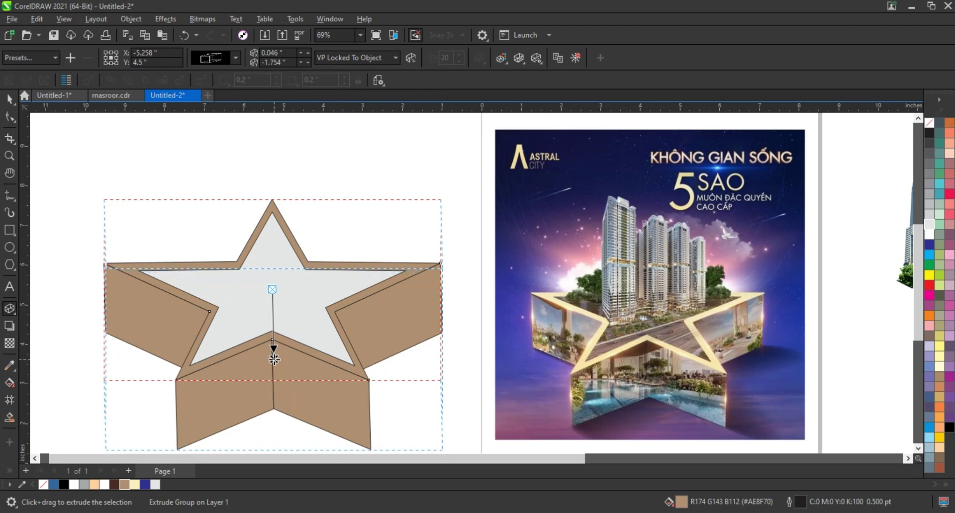
click(10, 102)
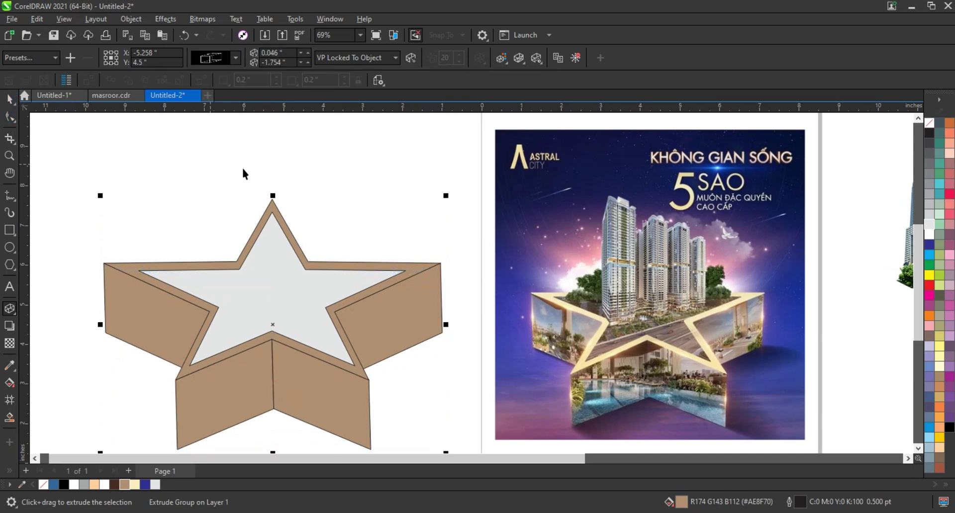
scroll(278, 166, down, 1)
click(126, 20)
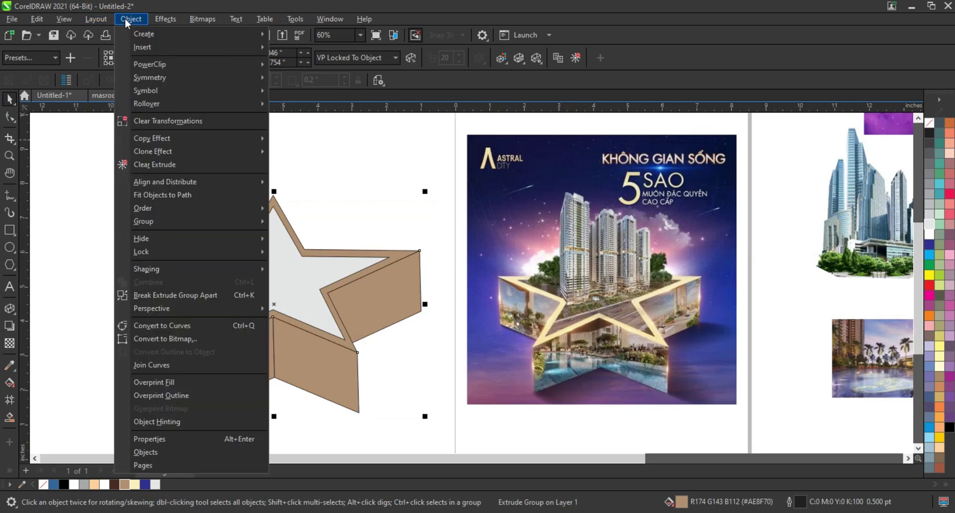
- Break the extrusion apart and weld the star's two lower front faces into one
click(166, 295)
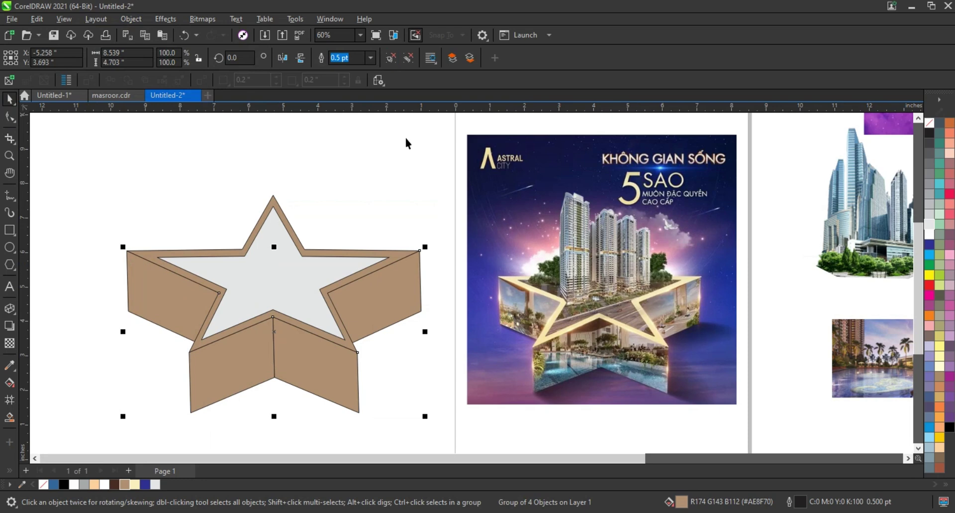
ctrl+click(300, 365)
ctrl+shift+click(230, 368)
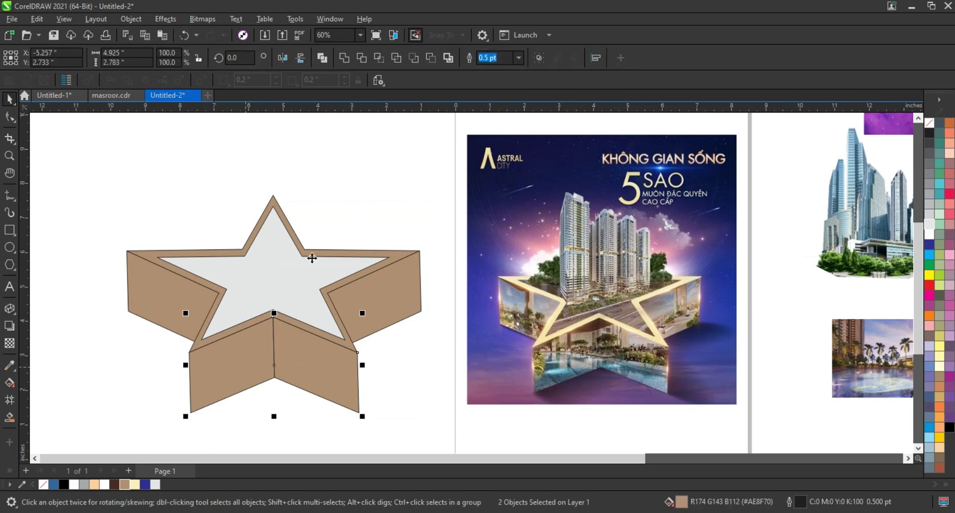
click(344, 58)
click(379, 275)
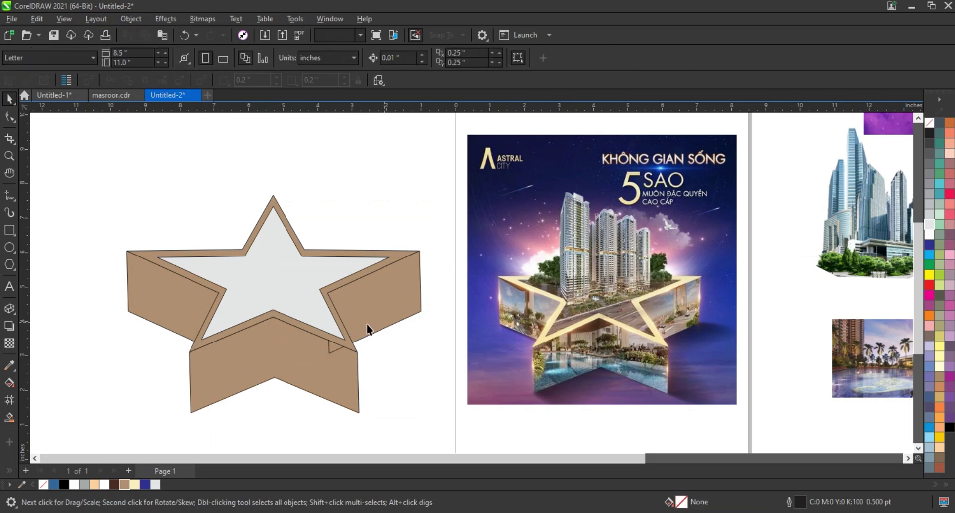
shift+click(152, 304)
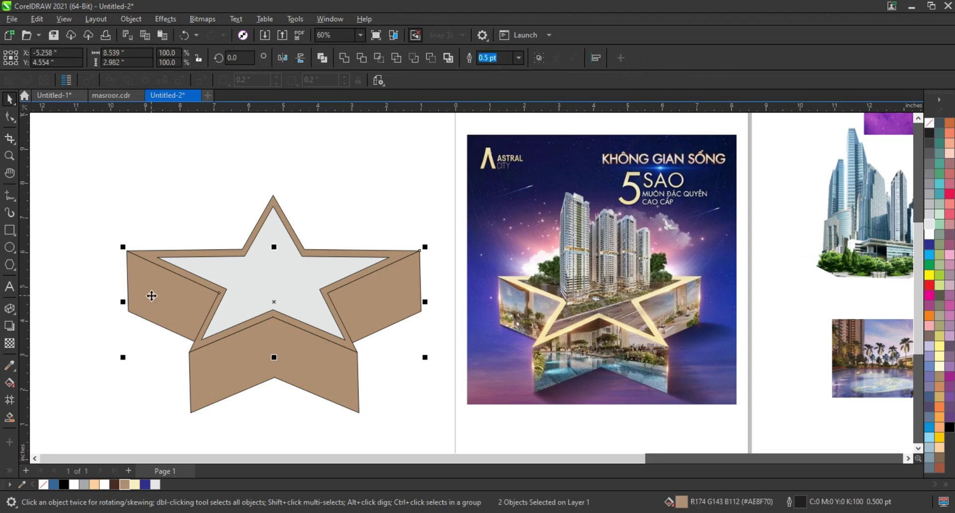
click(352, 431)
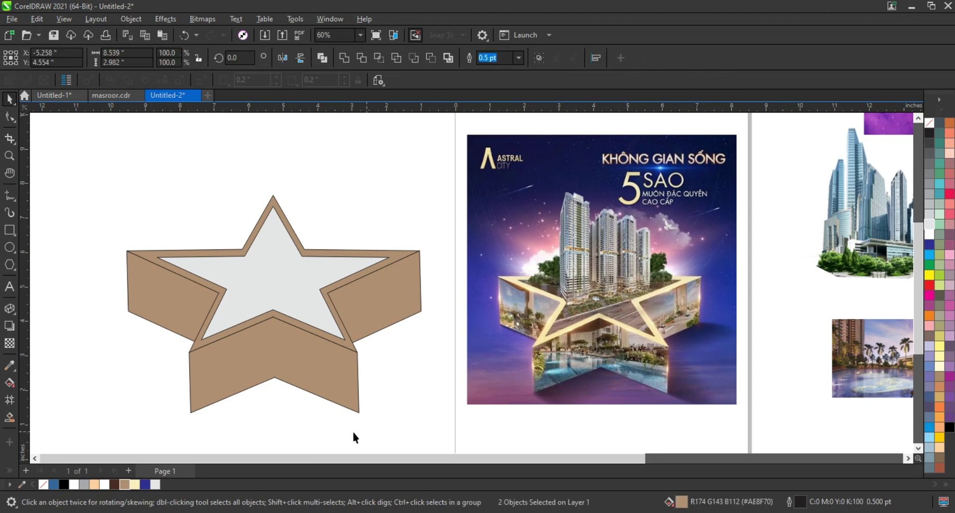
- Enlarge the pool photo over the star and clip it inside the lower face
click(850, 371)
scroll(853, 373, down, 1)
mouse_move(853, 373)
mouse_down()
mouse_move(339, 440)
mouse_move(311, 417)
mouse_move(332, 373)
mouse_up()
key(shift+Page_Up)
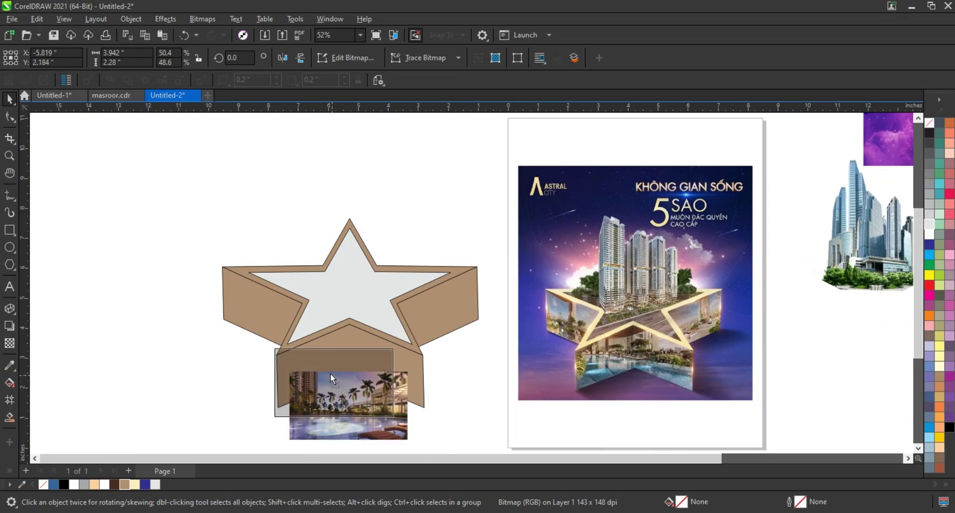
drag(401, 349, 440, 318)
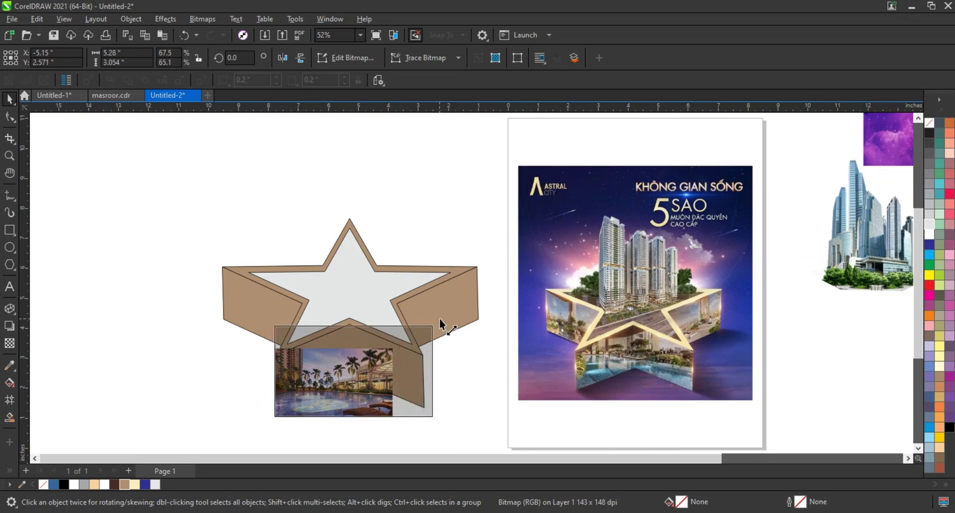
drag(387, 349, 154, 353)
click(370, 386)
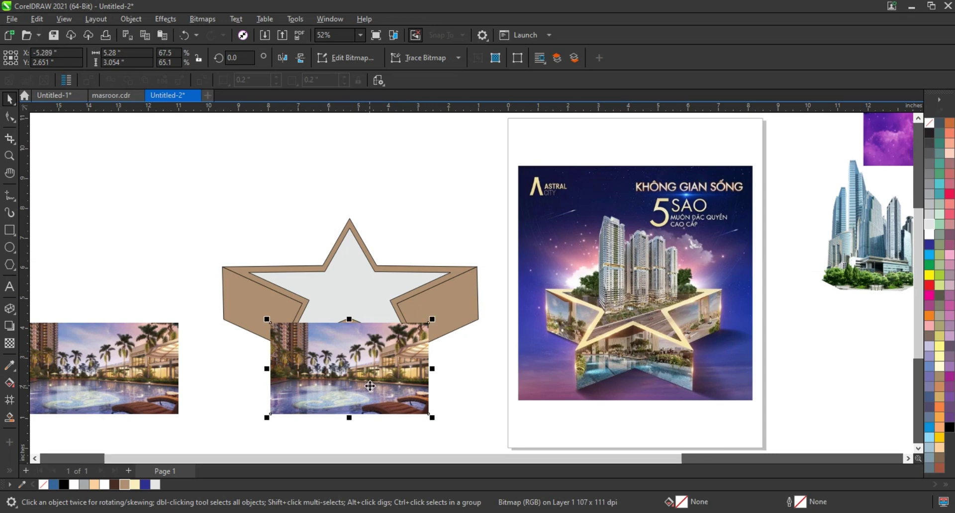
key(ctrl+Page_Down)
click(361, 380)
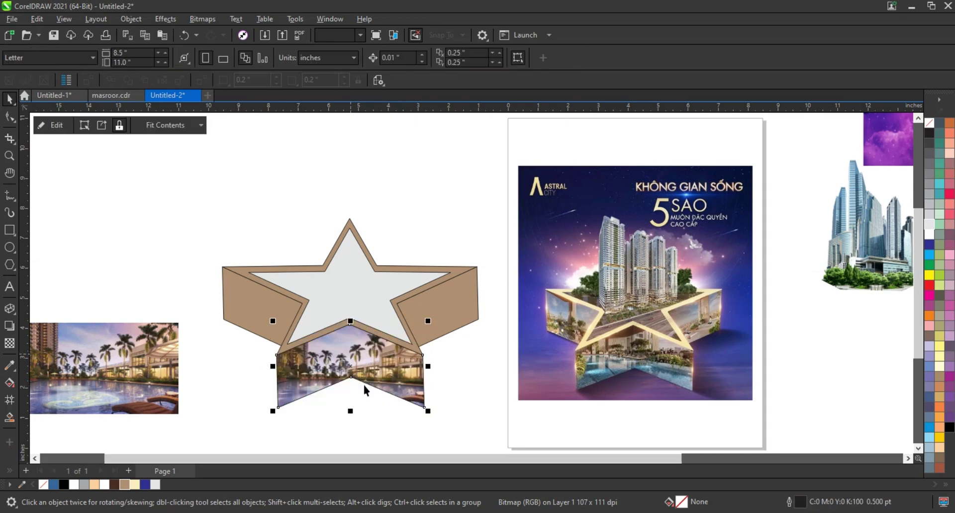
click(140, 383)
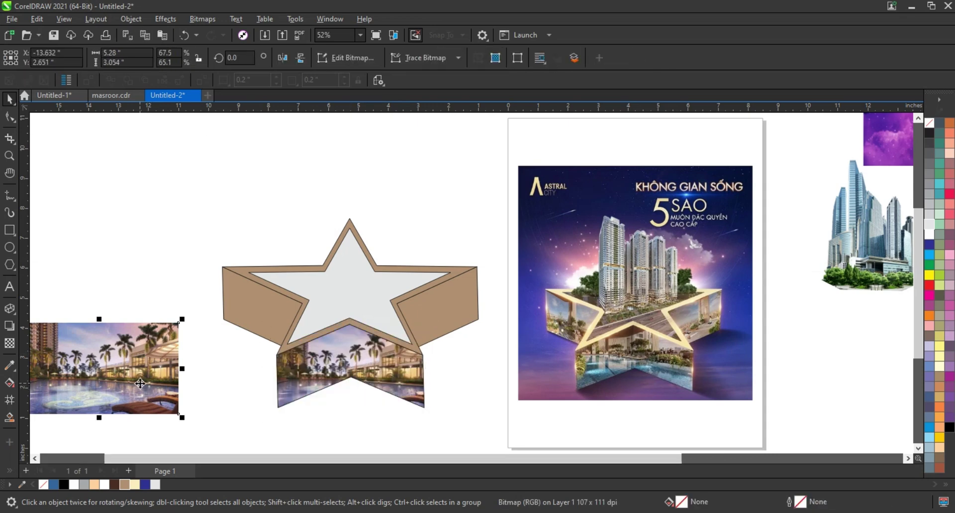
- Clip pool photo copies inside the star's left and right arm faces
drag(141, 384, 230, 322)
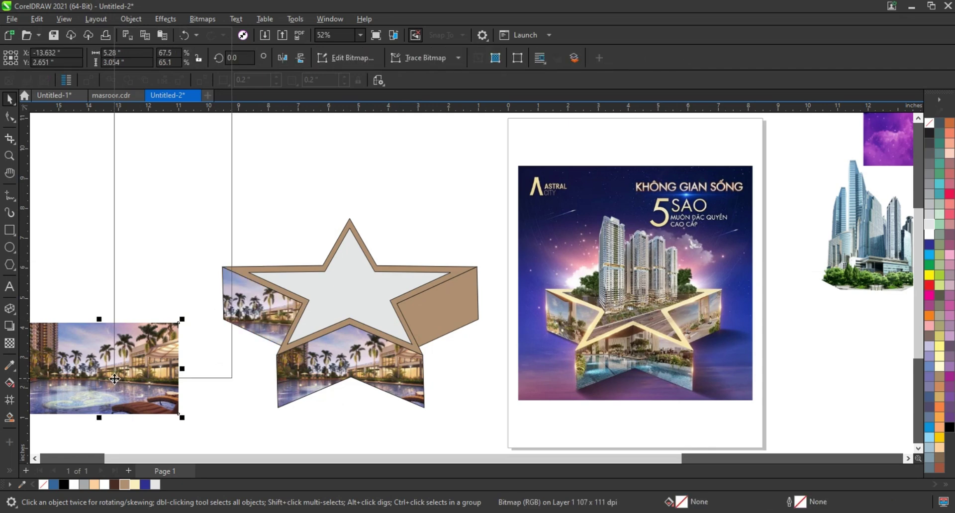
right_click(114, 379)
click(186, 195)
click(436, 306)
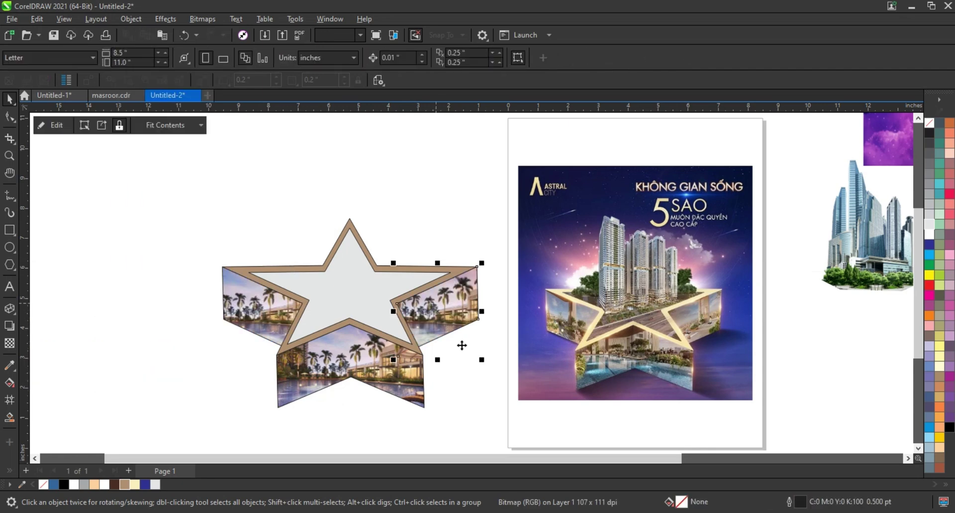
click(462, 345)
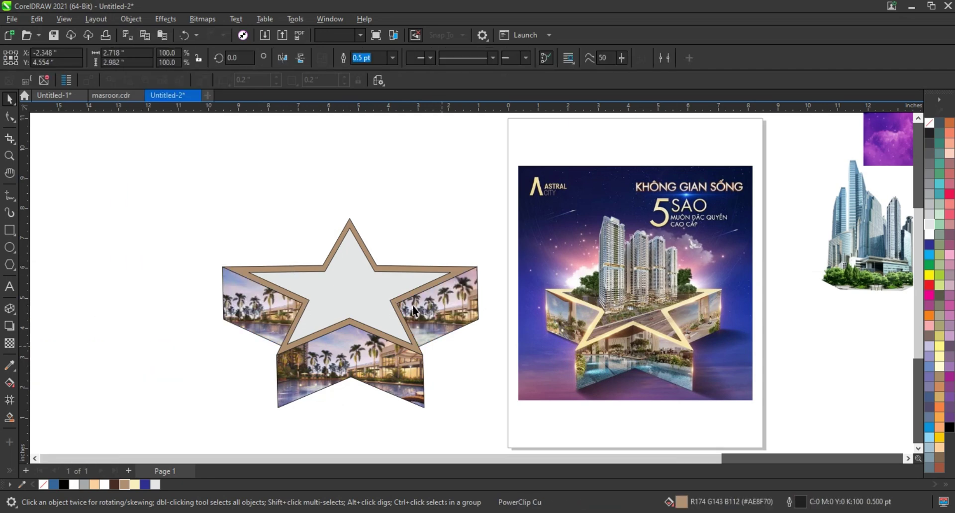
click(10, 231)
- Draw a square around the star and enlarge it to about 113%
drag(213, 141, 411, 430)
click(9, 98)
scroll(310, 214, down, 1)
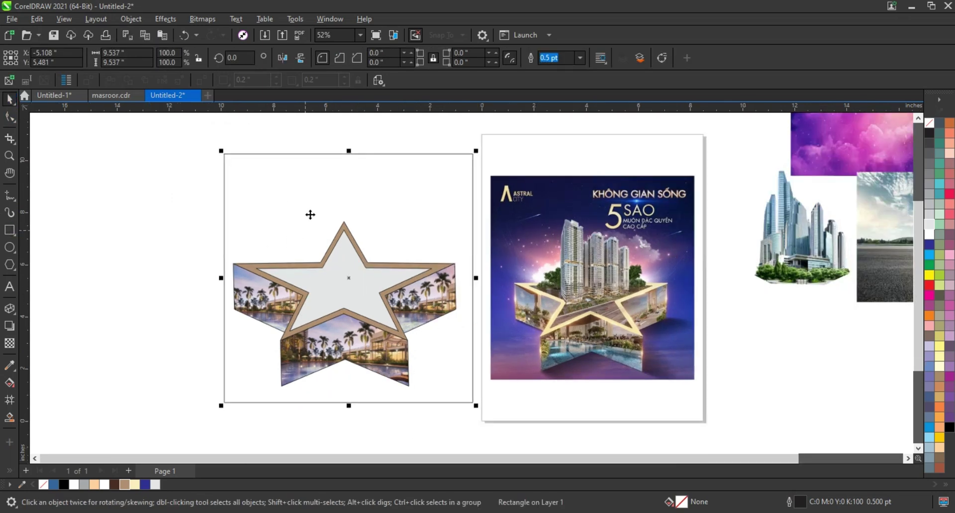
drag(310, 215, 280, 214)
drag(442, 151, 463, 134)
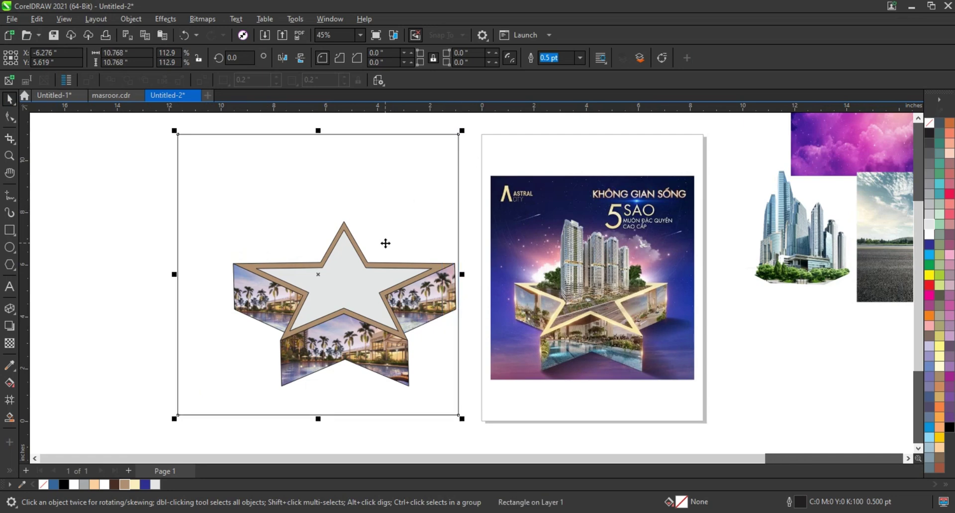
- Scale the purple sky and blue galaxy photos to cover the square behind the star
drag(840, 162, 204, 401)
mouse_move(302, 320)
mouse_down()
mouse_move(451, 219)
mouse_move(470, 187)
mouse_up()
scroll(235, 370, down, 1)
drag(701, 225, 210, 260)
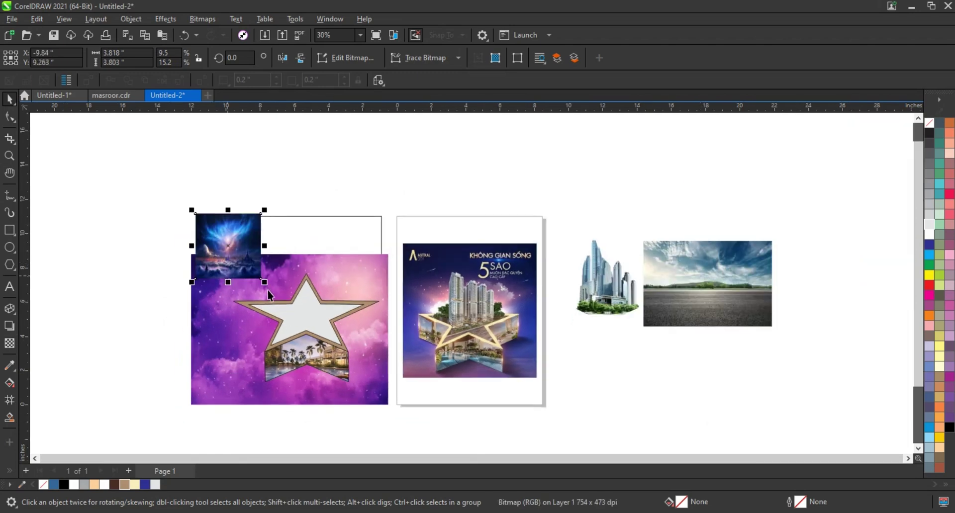
drag(265, 282, 365, 382)
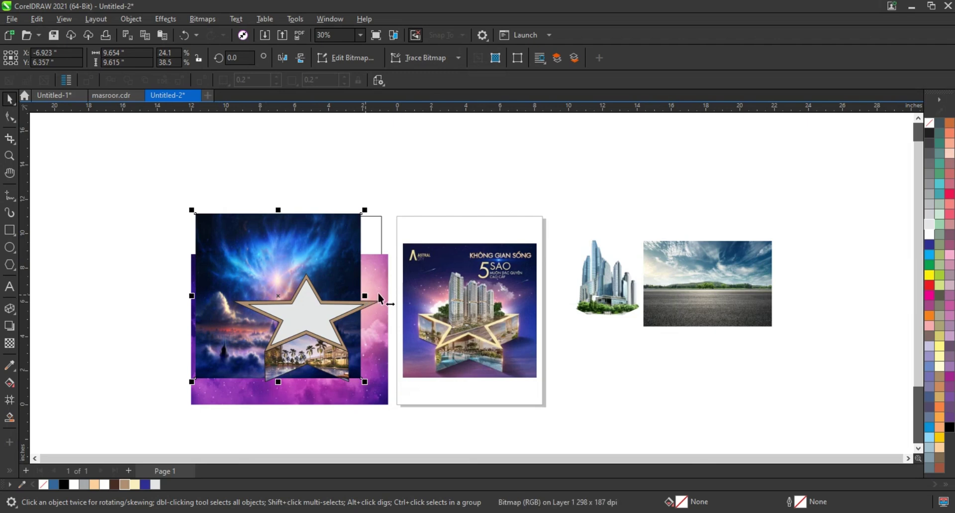
drag(365, 298, 388, 297)
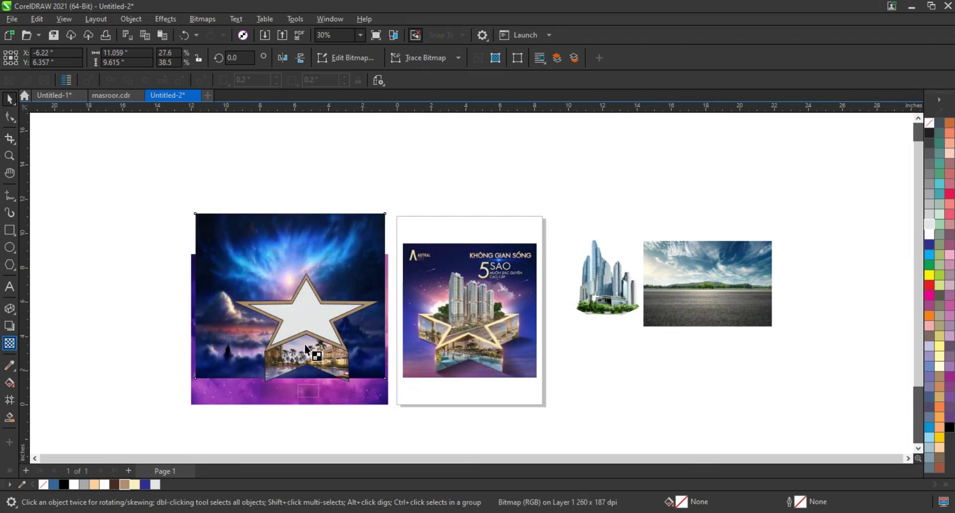
- Fade the galaxy photo's lower part into the purple sky with transparency
click(9, 344)
drag(267, 317, 268, 353)
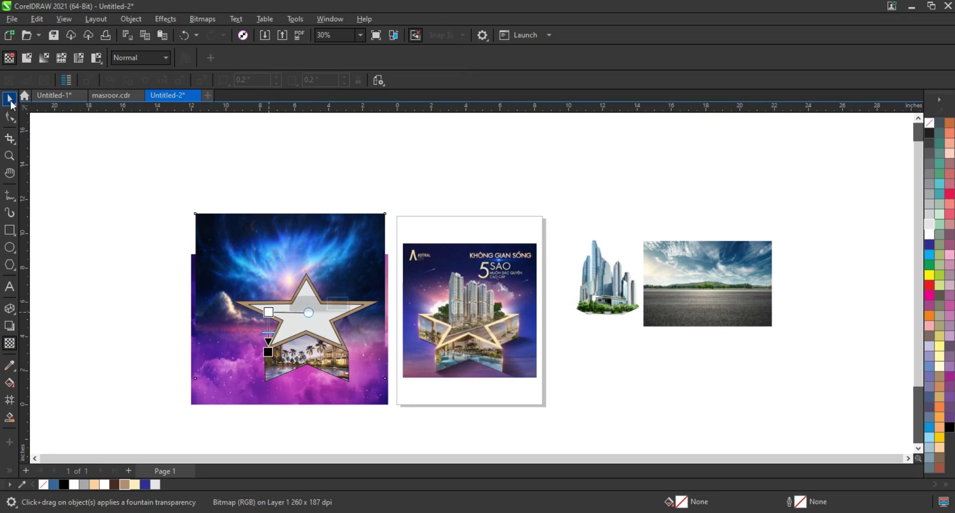
click(206, 399)
key(space)
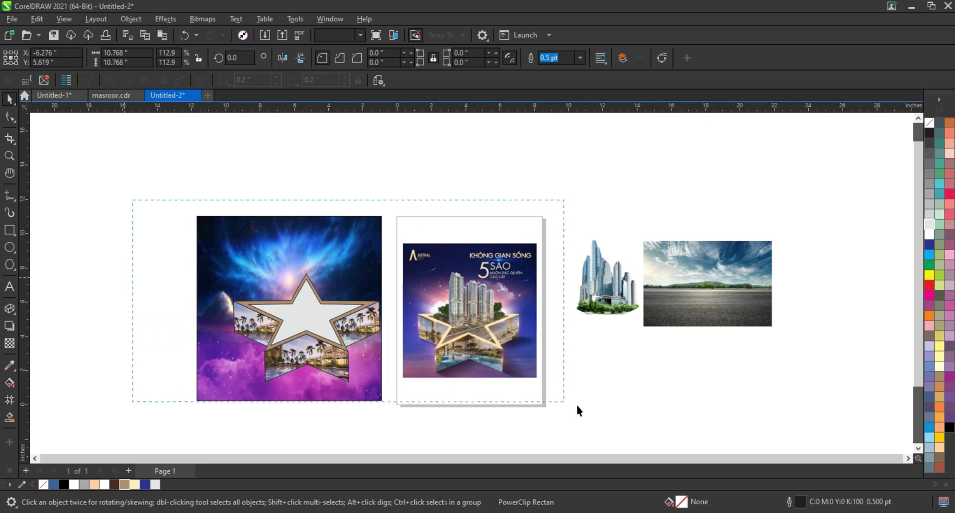
drag(131, 201, 559, 421)
key(shift+F2)
key(Escape)
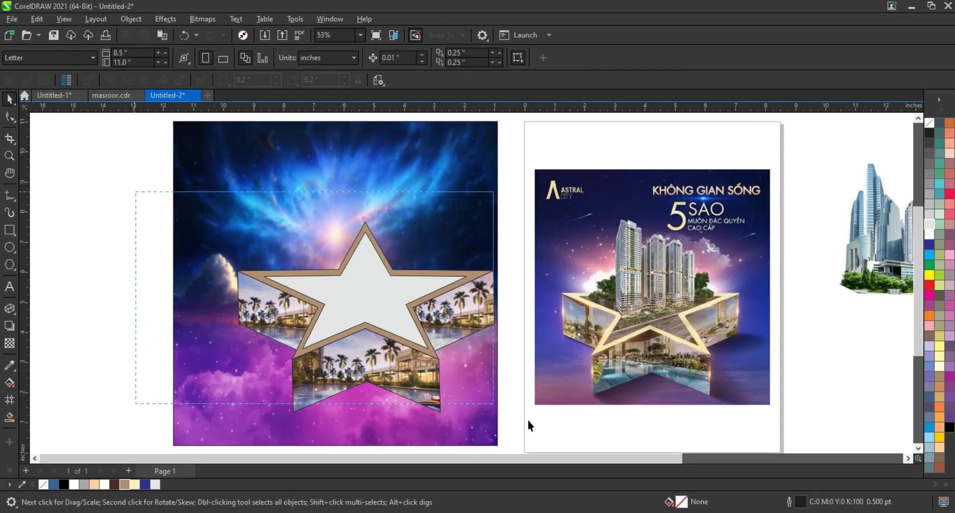
- Move the star up in the square and give its top face a gradient ending in tan
drag(317, 335, 535, 423)
drag(386, 338, 363, 331)
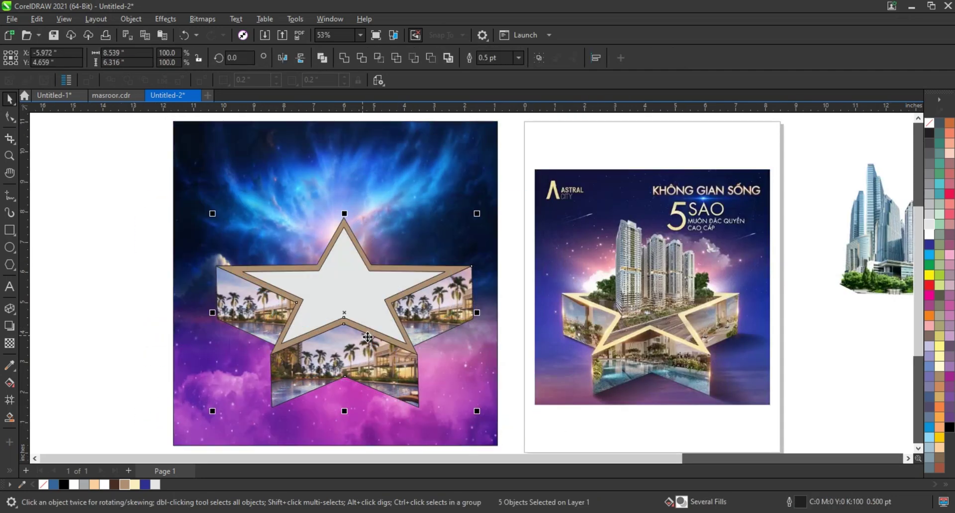
click(120, 355)
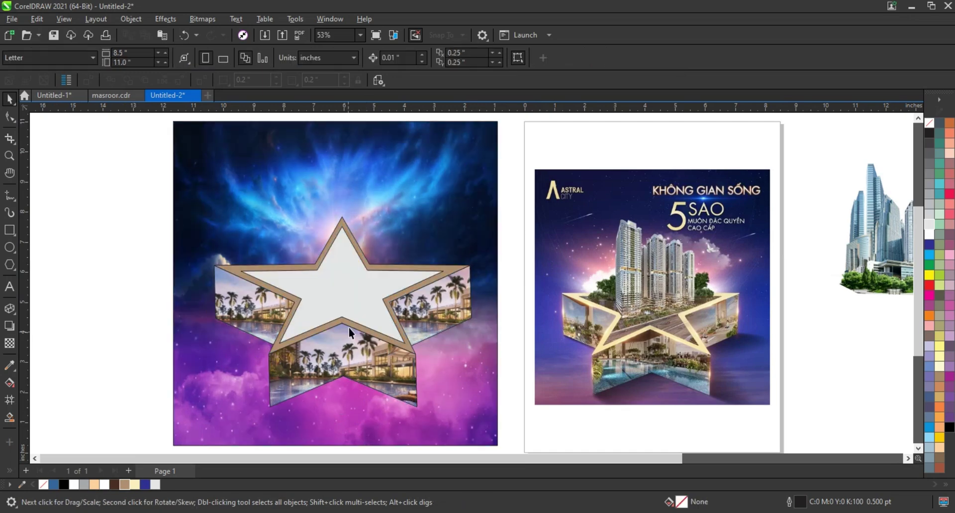
click(352, 324)
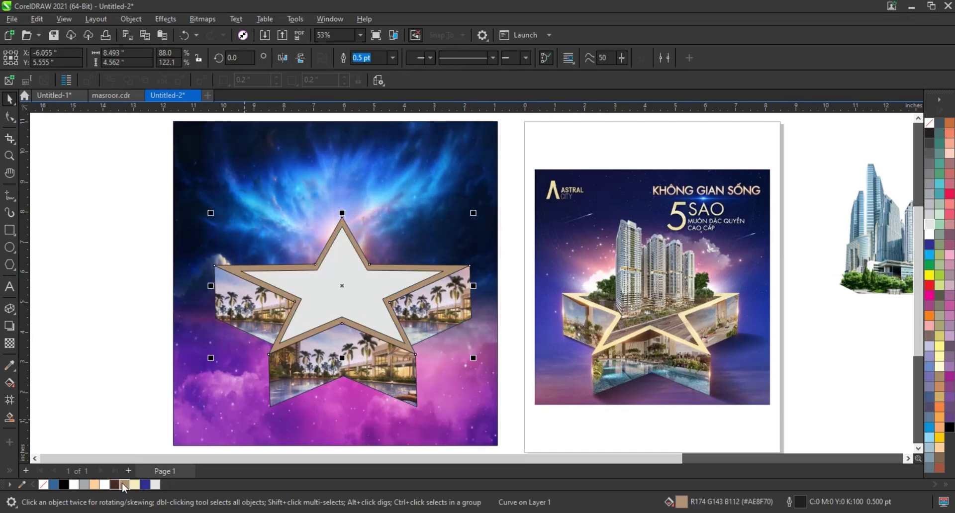
key(g)
drag(348, 332, 353, 248)
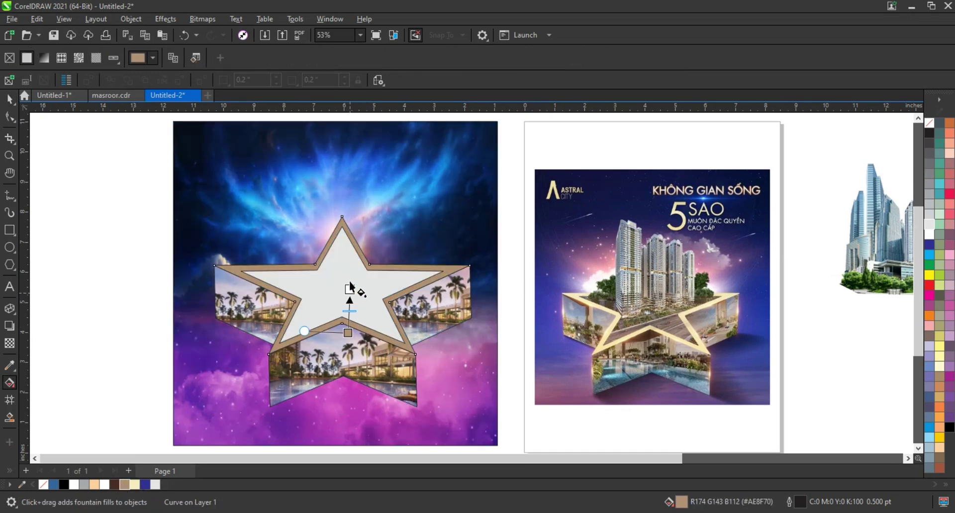
click(352, 245)
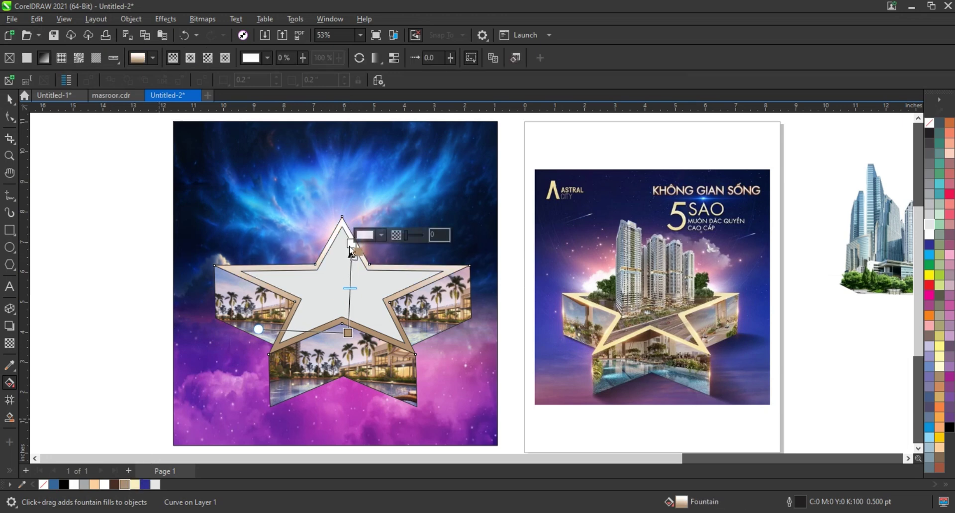
drag(124, 484, 351, 244)
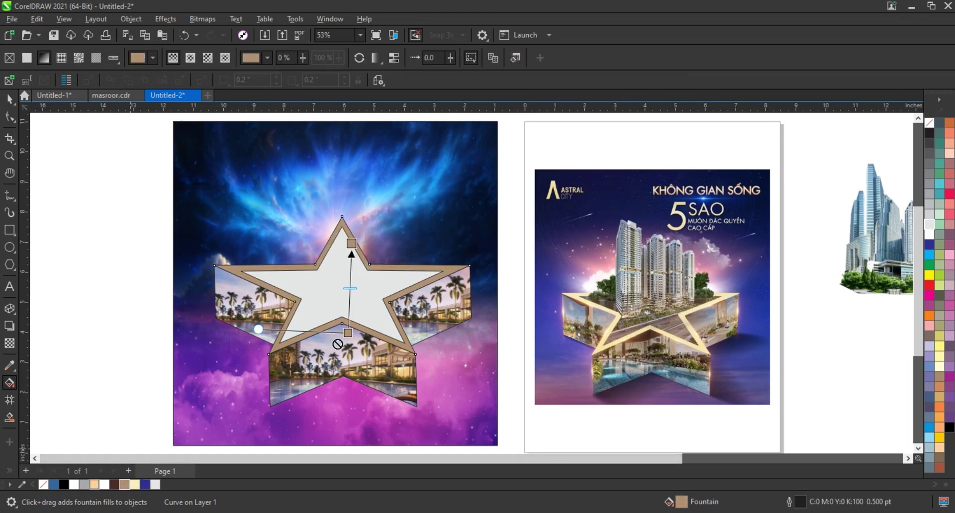
- Place the city towers image on the star, in front of it
scroll(351, 308, down, 1)
key(space)
mouse_move(865, 234)
mouse_down()
mouse_move(460, 239)
mouse_move(450, 247)
mouse_up()
key(shift+Page_Up)
- Enlarge the city towers to 84.2% height above the star, then select all the artwork
drag(489, 195, 499, 185)
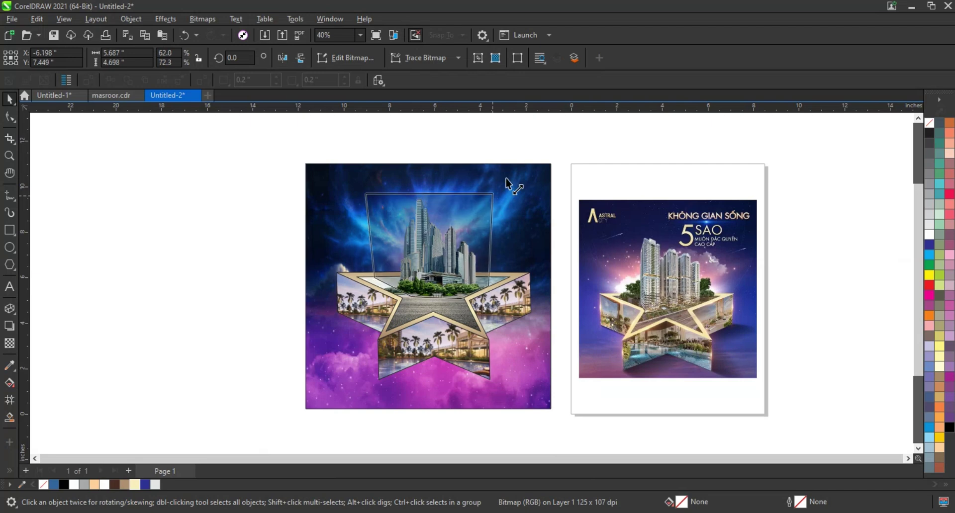
mouse_move(424, 210)
mouse_down()
mouse_move(416, 213)
mouse_move(425, 177)
mouse_up()
drag(432, 234, 428, 237)
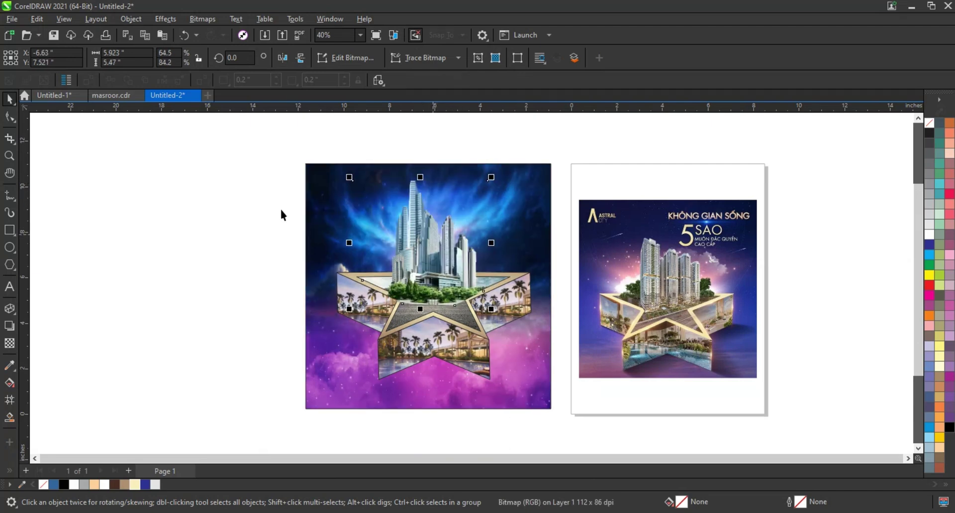
drag(271, 160, 567, 423)
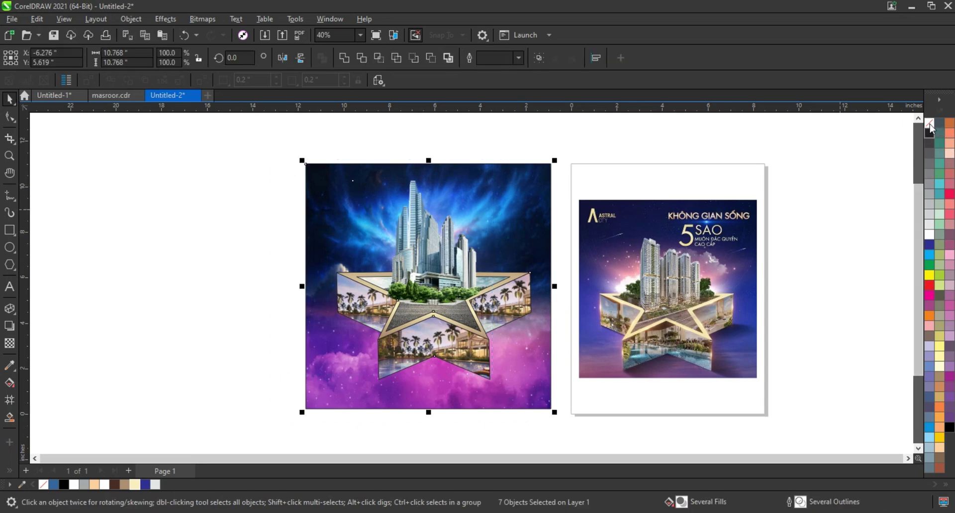